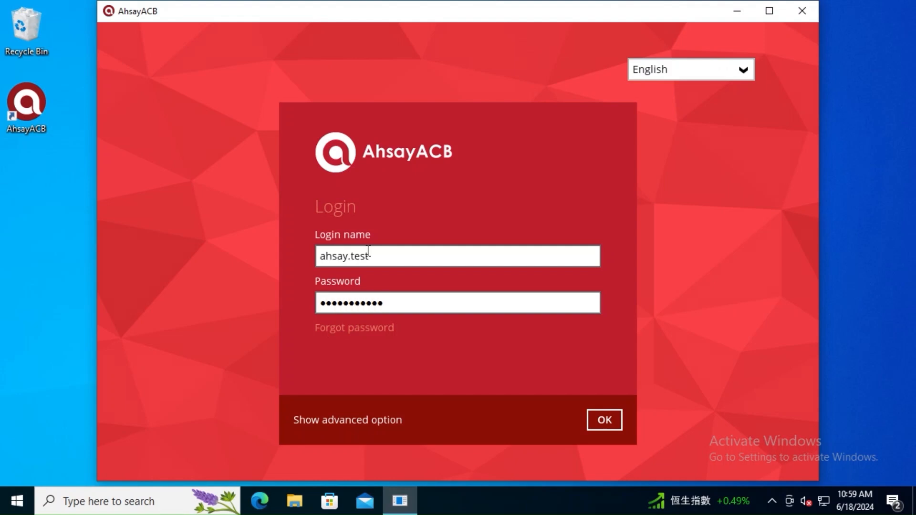
# Log in with the credentials already filled in and start adding a new backup set
pyautogui.click(603, 420)
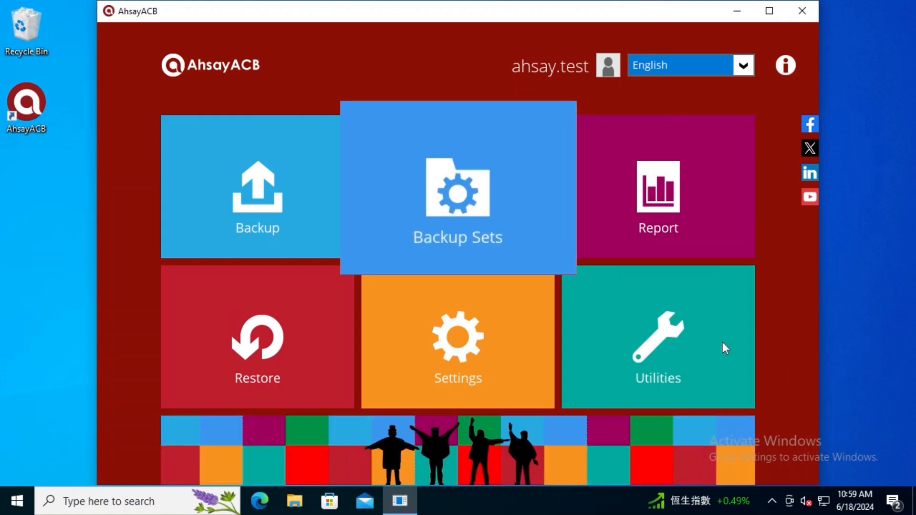
pyautogui.click(485, 203)
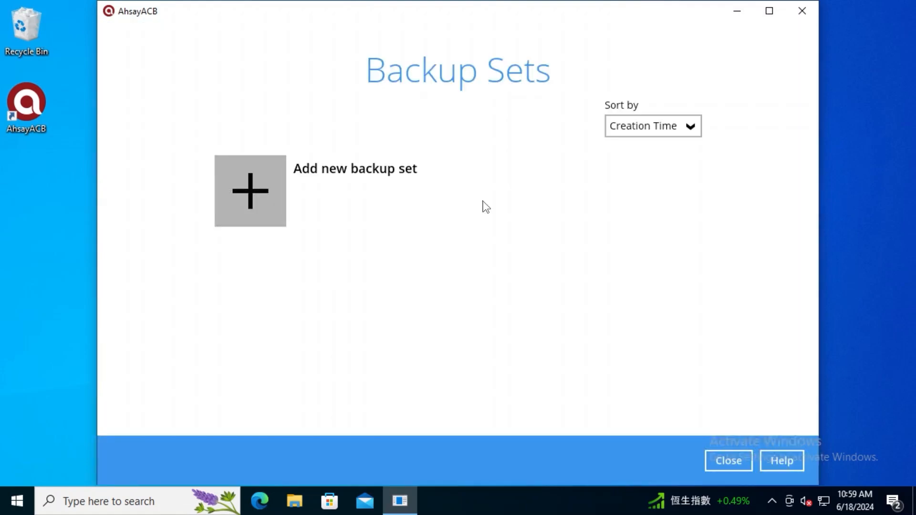
pyautogui.click(254, 187)
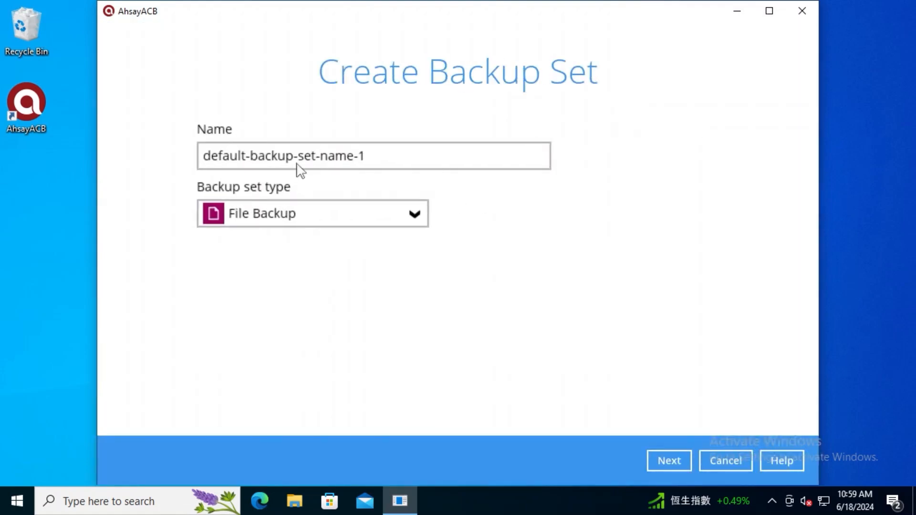
# Name the new backup set "Backup Microsoft Windows System"
pyautogui.moveTo(419, 155); pyautogui.dragTo(137, 151)
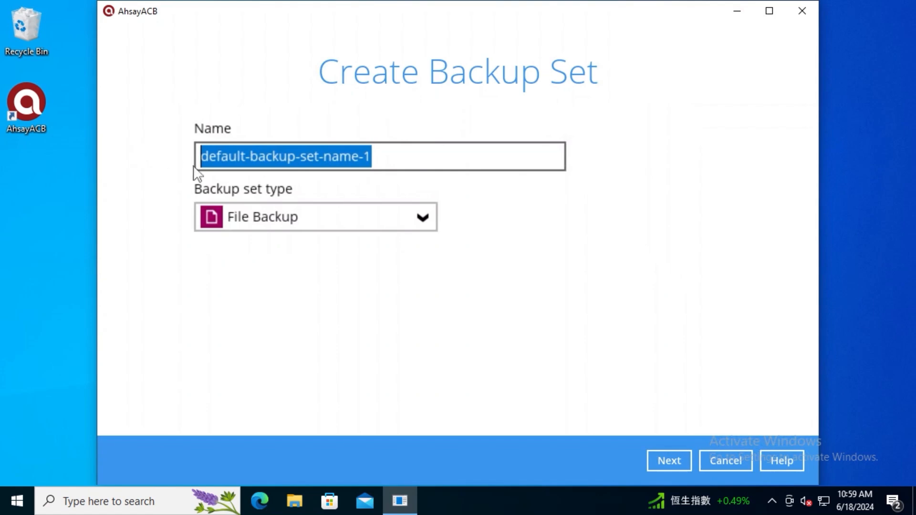
pyautogui.write('Backup M')
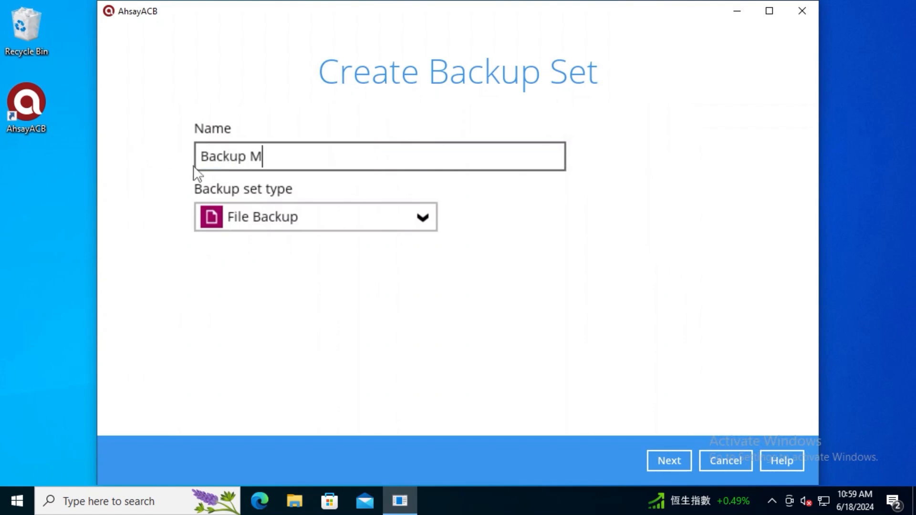
pyautogui.write('icrosoft Windows System')
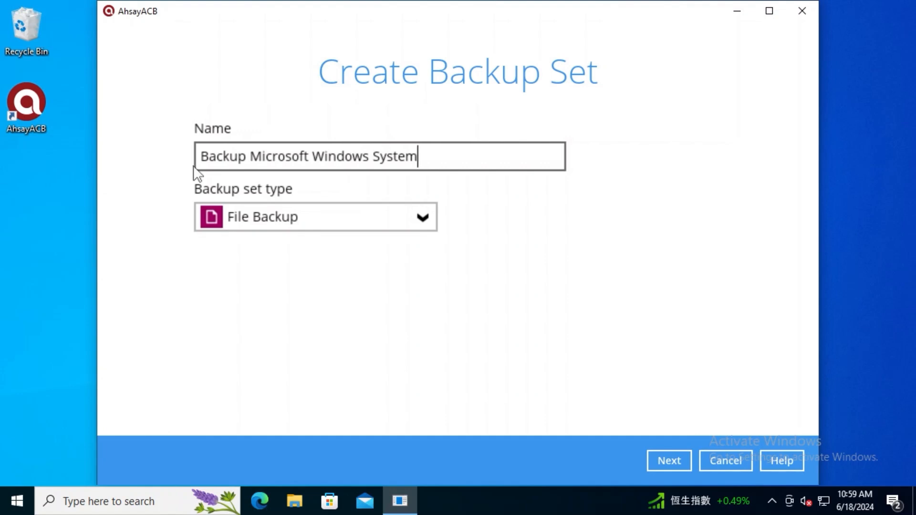
# Set the backup set type to MS Windows System Backup with New Volume (D:) as temporary location, and continue to the backup source
pyautogui.click(415, 217)
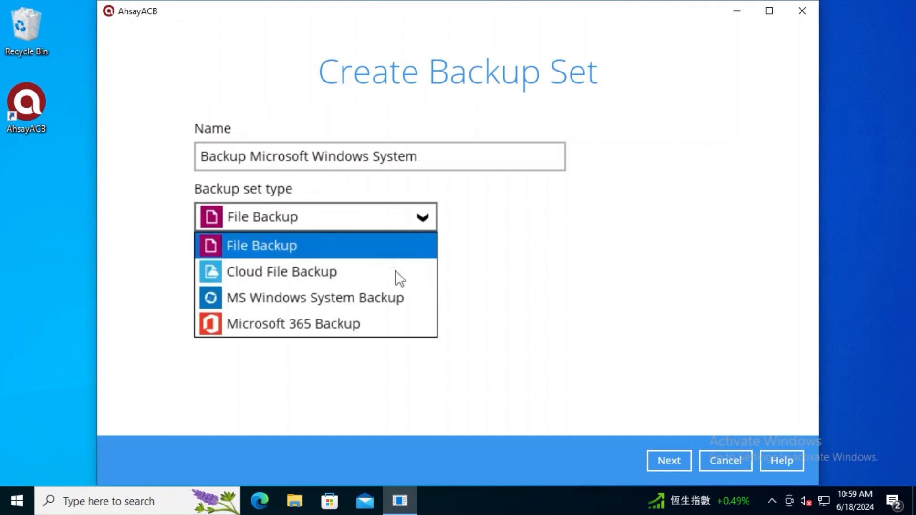
pyautogui.click(395, 304)
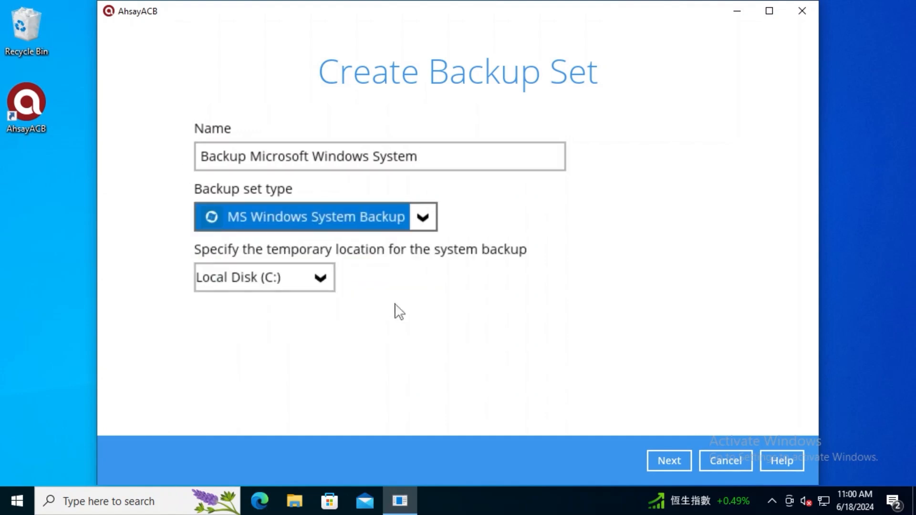
pyautogui.click(327, 278)
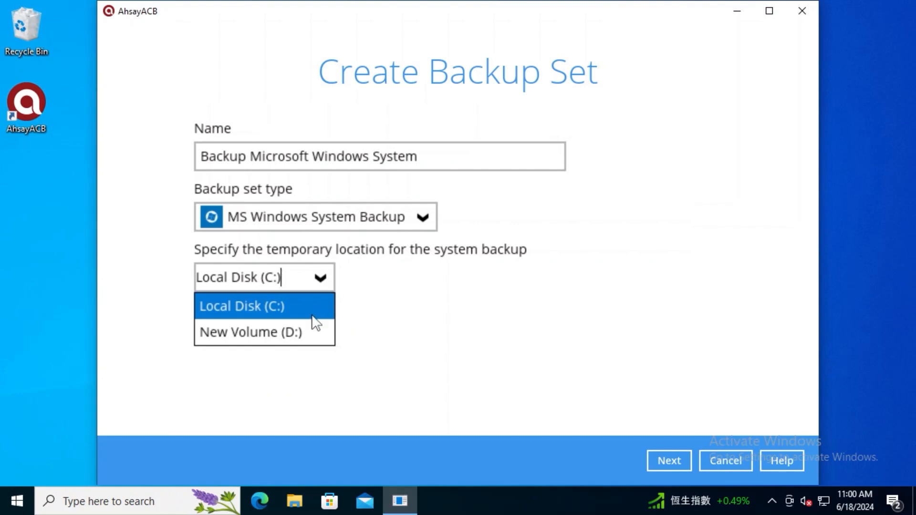
pyautogui.click(317, 334)
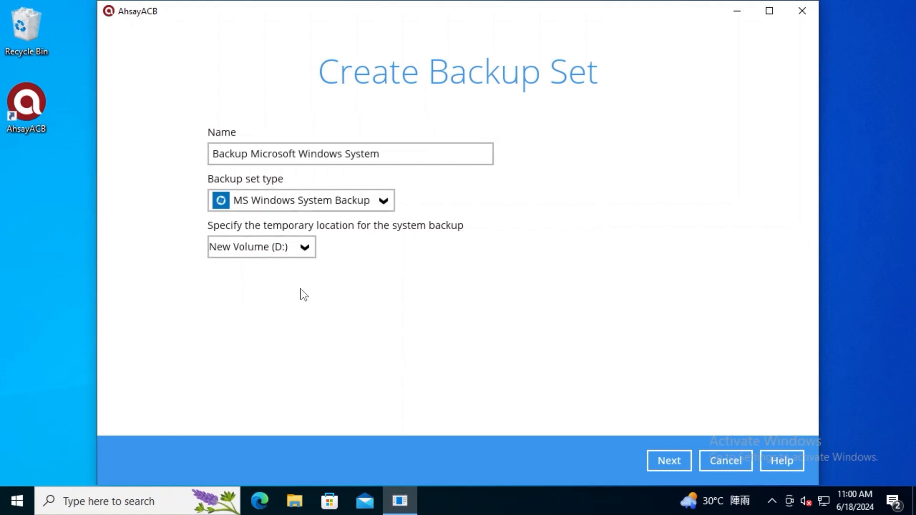
pyautogui.click(670, 463)
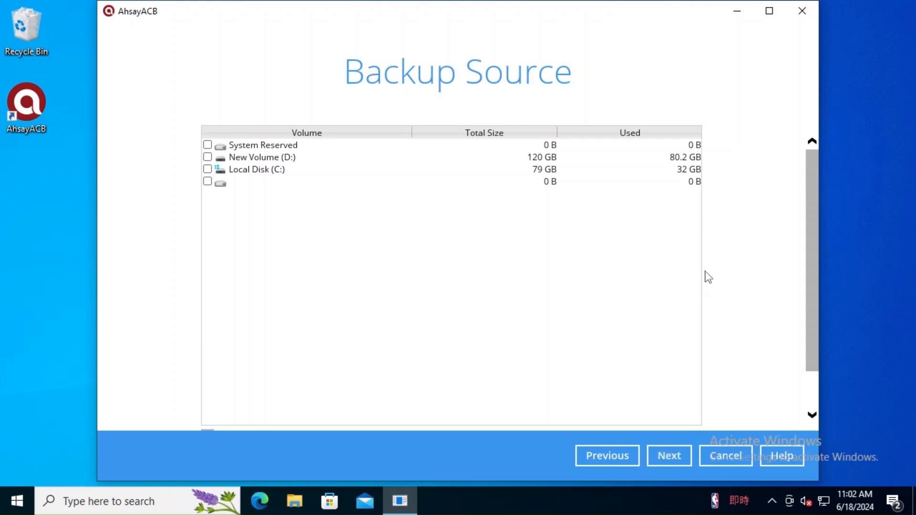
# Select Local Disk (C:) as the backup source and continue to the schedule settings
pyautogui.scroll(-2, 505, 371)
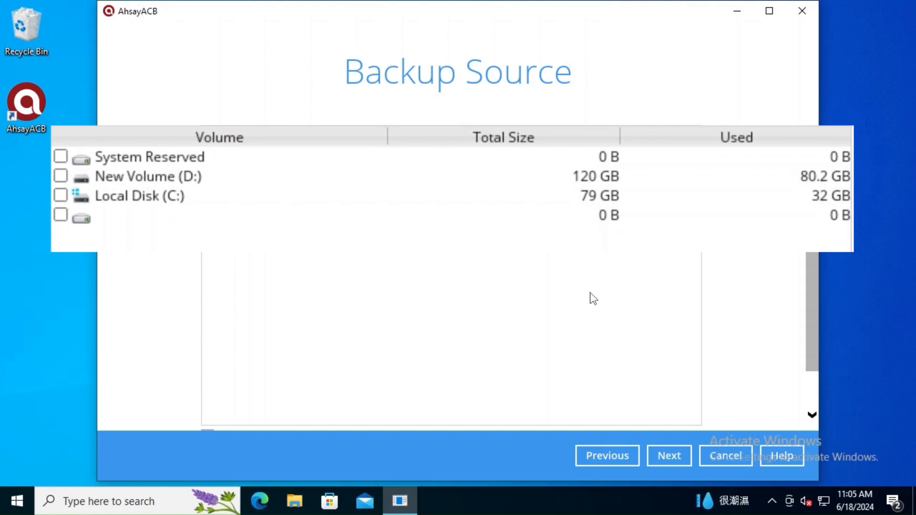
pyautogui.click(61, 196)
pyautogui.click(662, 451)
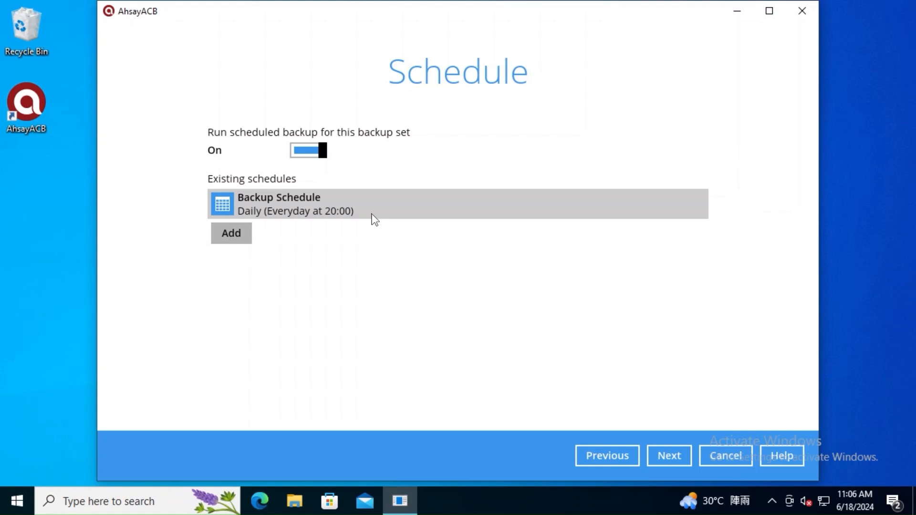
# Start a new backup schedule of type Daily with the backup starting at 20:00
pyautogui.click(233, 238)
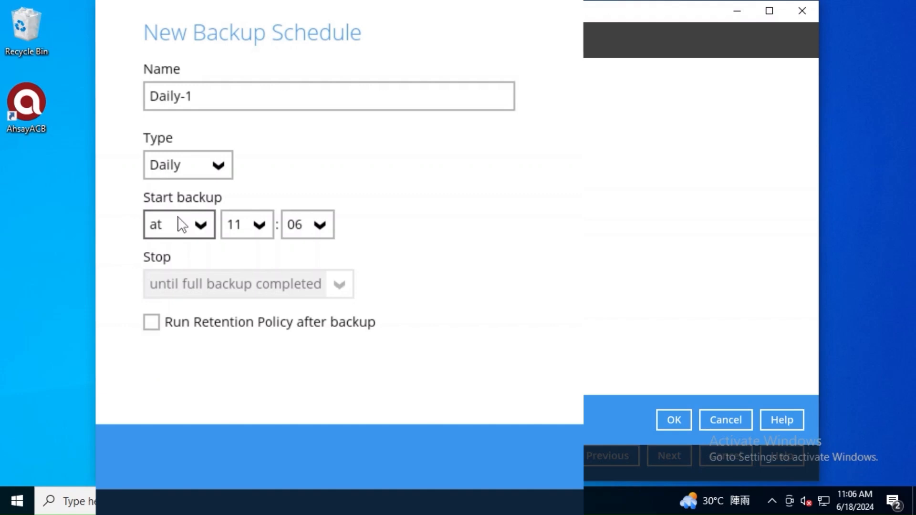
pyautogui.click(192, 95)
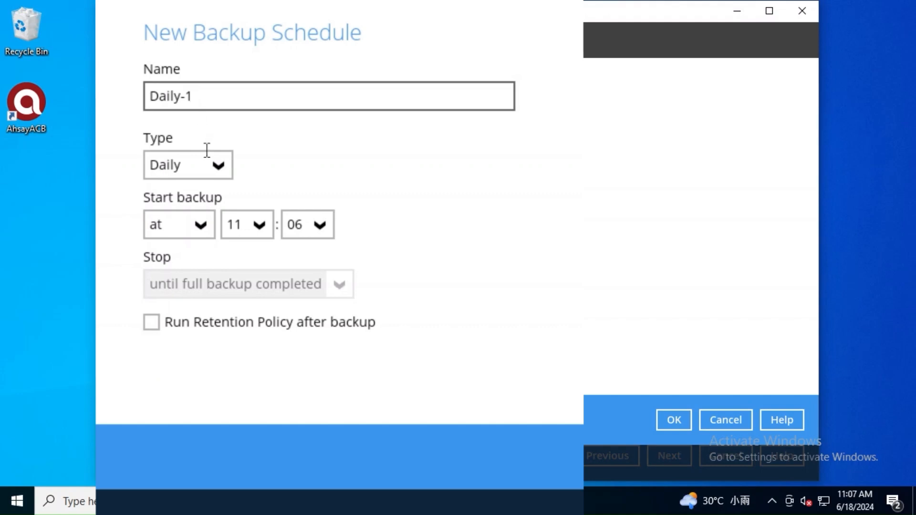
pyautogui.click(223, 165)
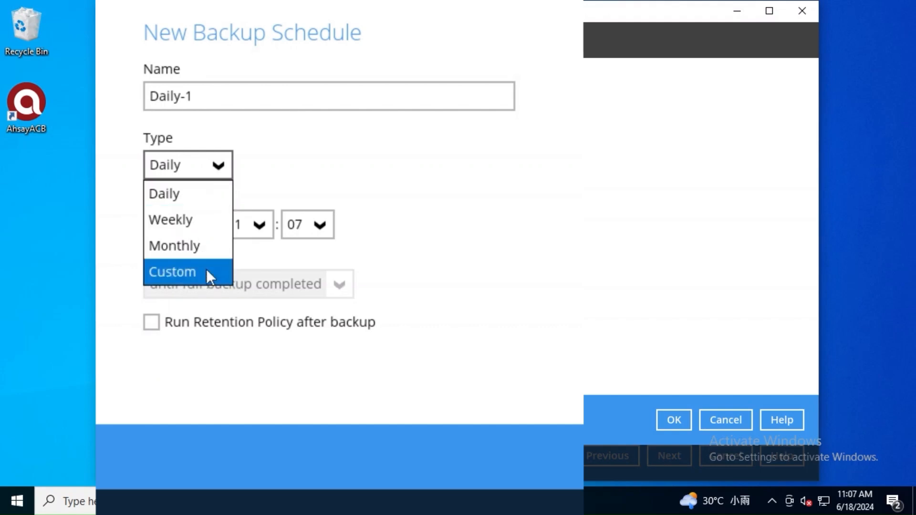
pyautogui.click(207, 193)
pyautogui.click(258, 224)
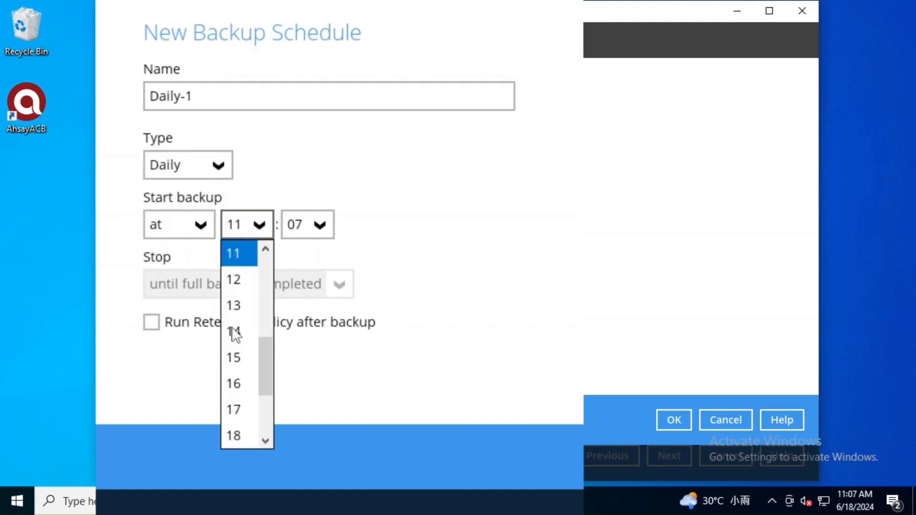
pyautogui.scroll(-2, 236, 362)
pyautogui.click(236, 362)
pyautogui.click(319, 225)
pyautogui.click(313, 264)
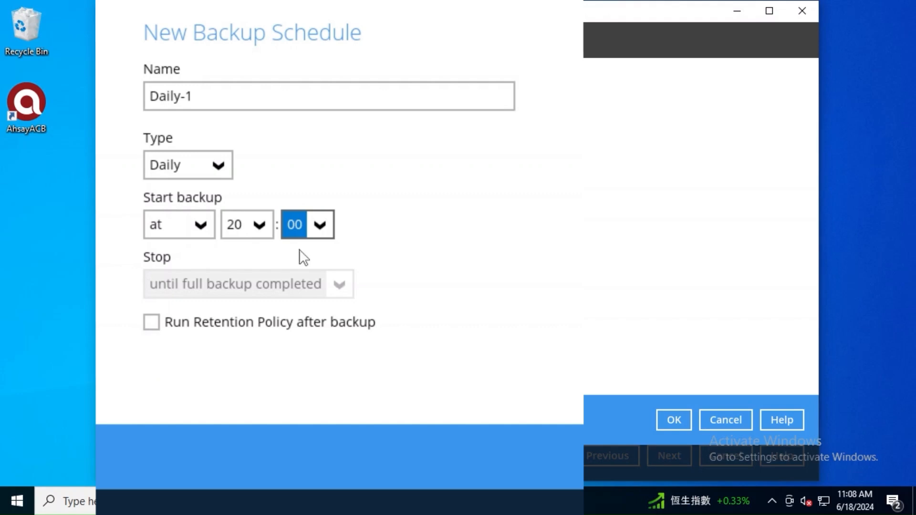
# Try the "every" start option, review its interval choices, and return the start option to "at"
pyautogui.click(201, 225)
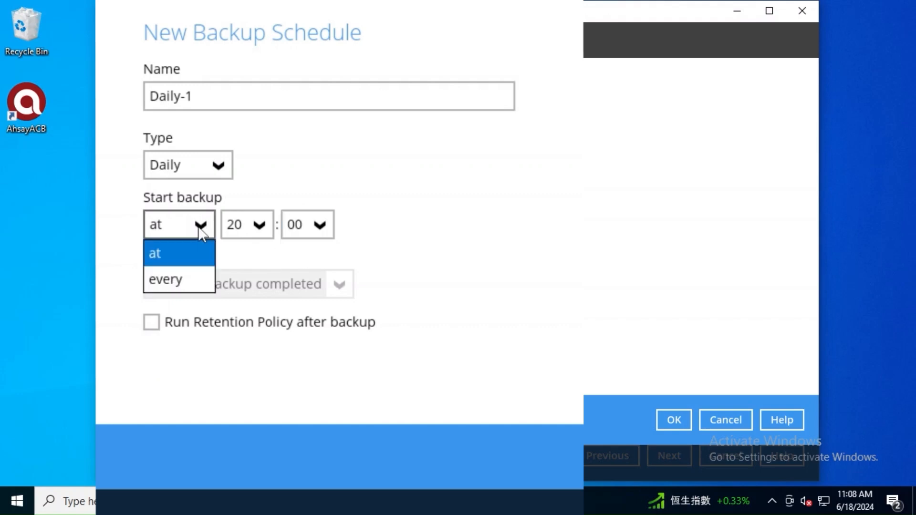
pyautogui.click(193, 278)
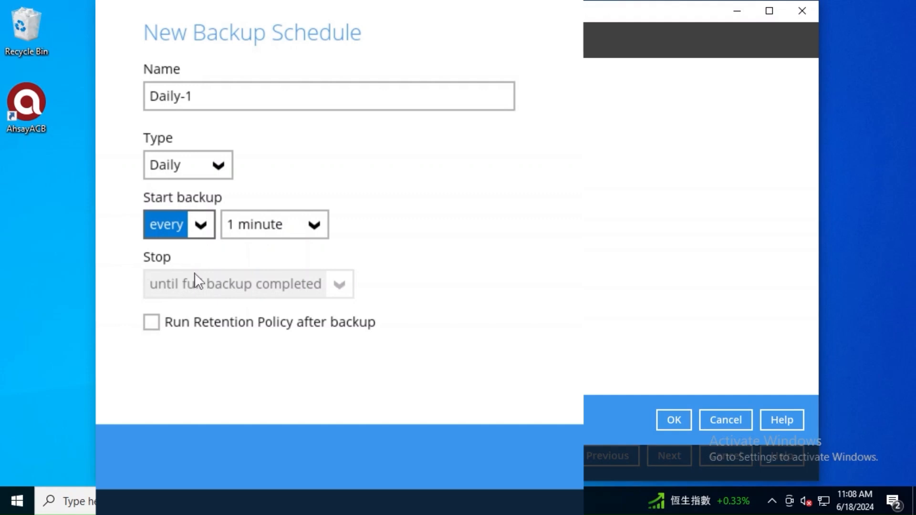
pyautogui.click(306, 225)
pyautogui.scroll(-3, 289, 315)
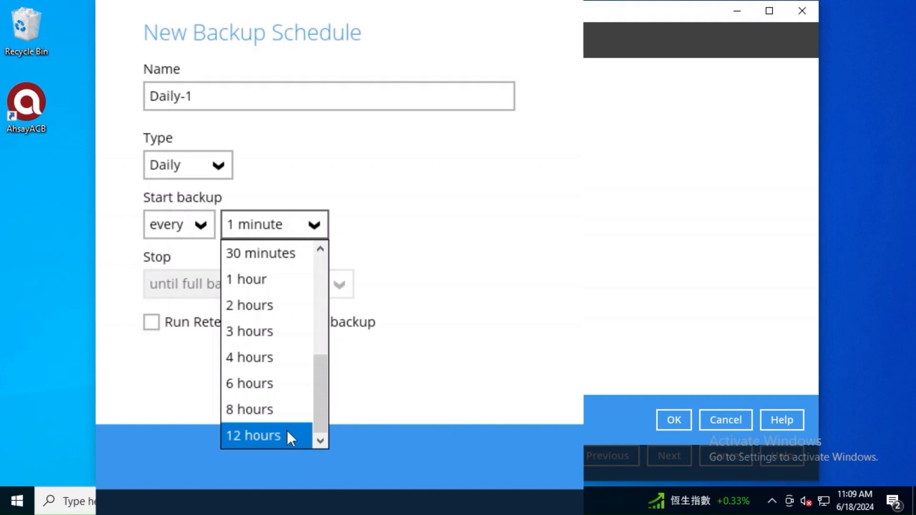
pyautogui.click(520, 229)
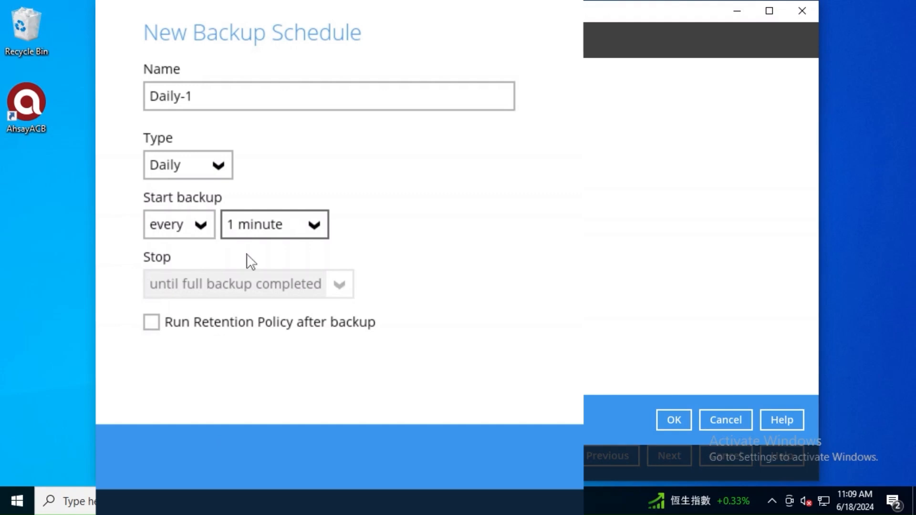
pyautogui.click(201, 230)
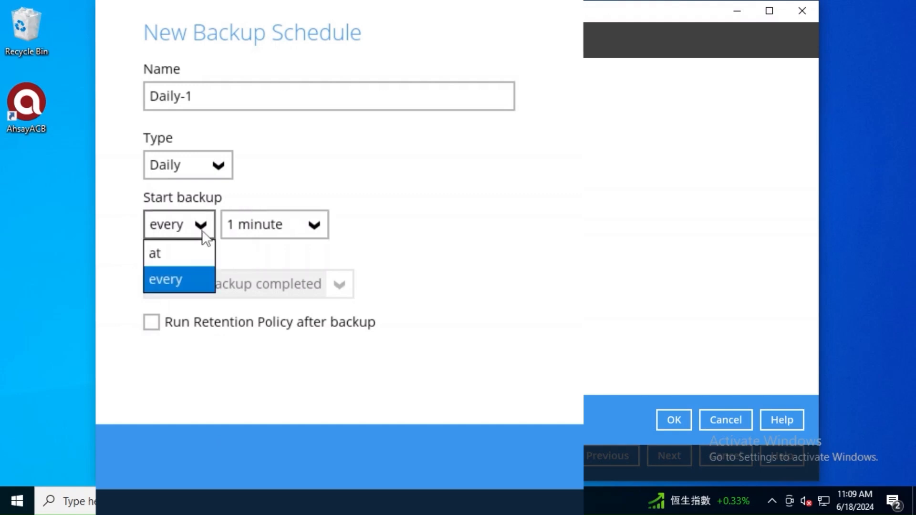
pyautogui.click(198, 258)
# Try the "after" stop option, review its hour choices, and return the stop option to "until full backup completed"
pyautogui.click(272, 287)
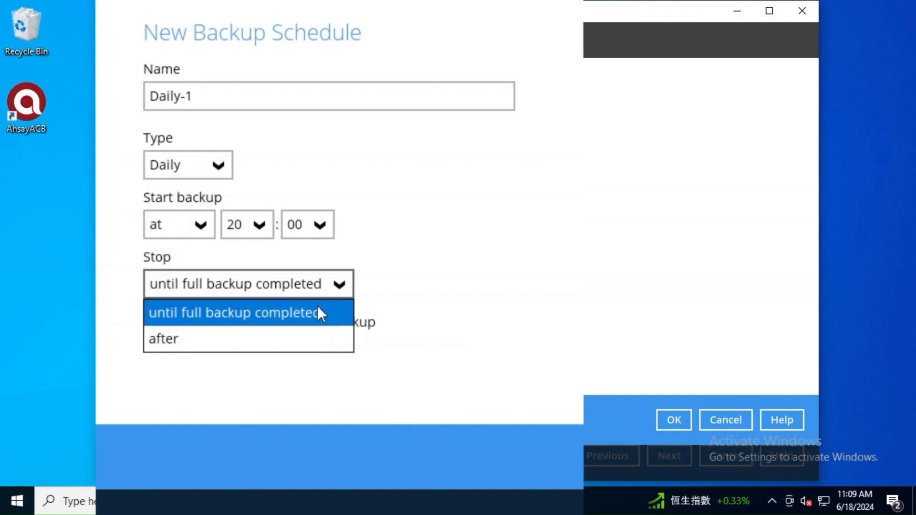
pyautogui.click(314, 336)
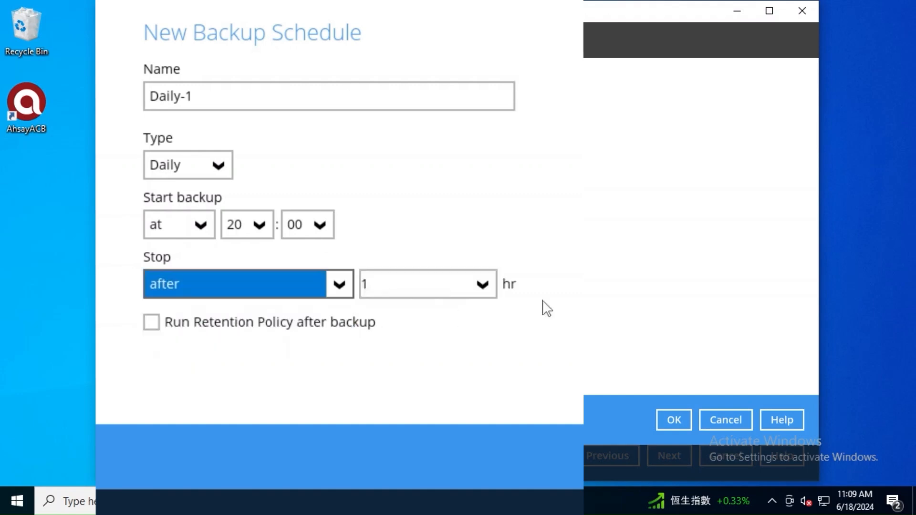
pyautogui.click(490, 291)
pyautogui.scroll(-5, 473, 377)
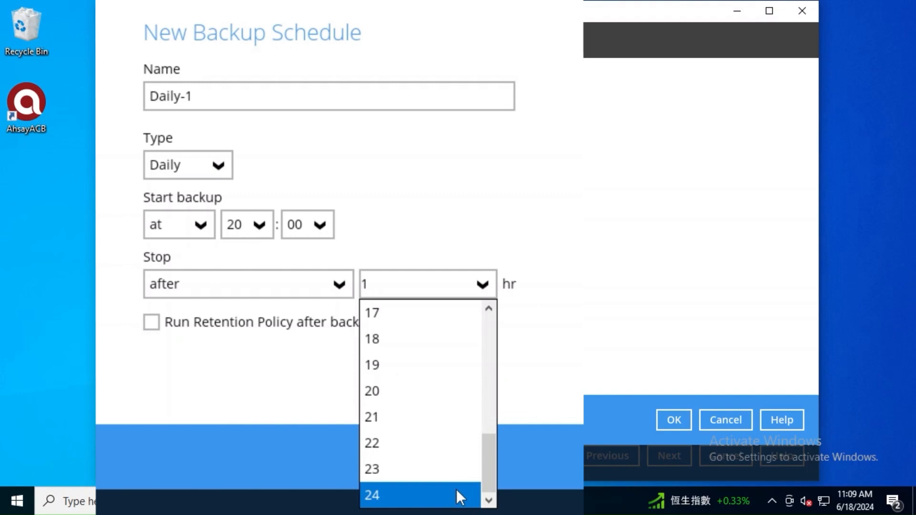
pyautogui.click(314, 282)
pyautogui.click(316, 313)
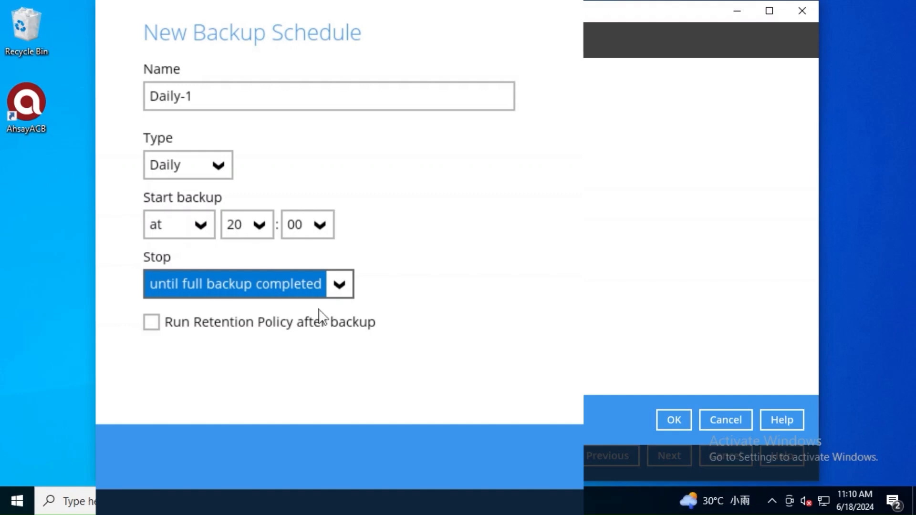
# Enable Run Retention Policy after backup and close the new schedule form
pyautogui.click(152, 324)
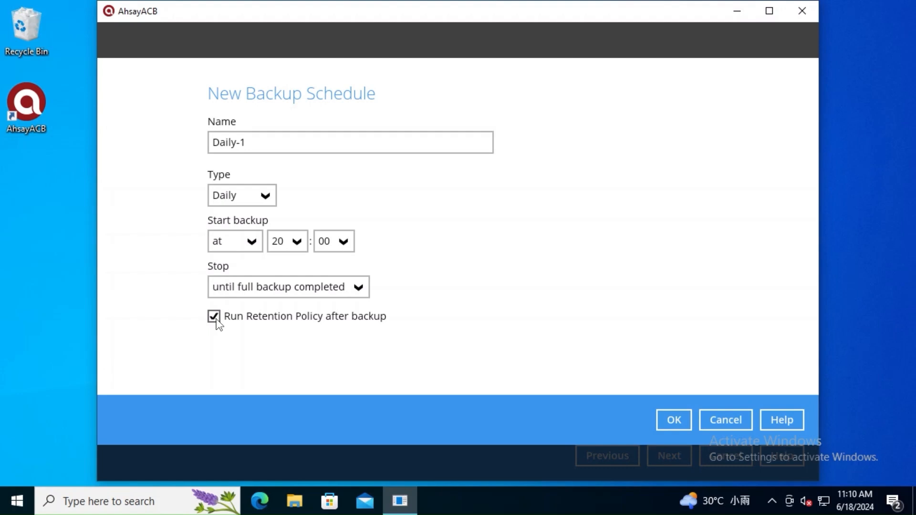
pyautogui.click(682, 422)
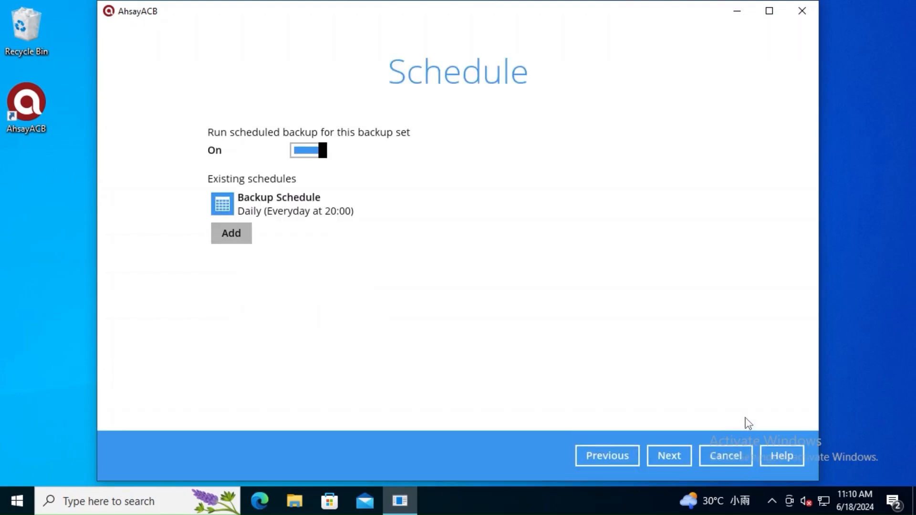
# Continue to the destination settings and set the backup mode to Concurrent, keeping Unlimited maximum concurrent backup destinations
pyautogui.click(681, 455)
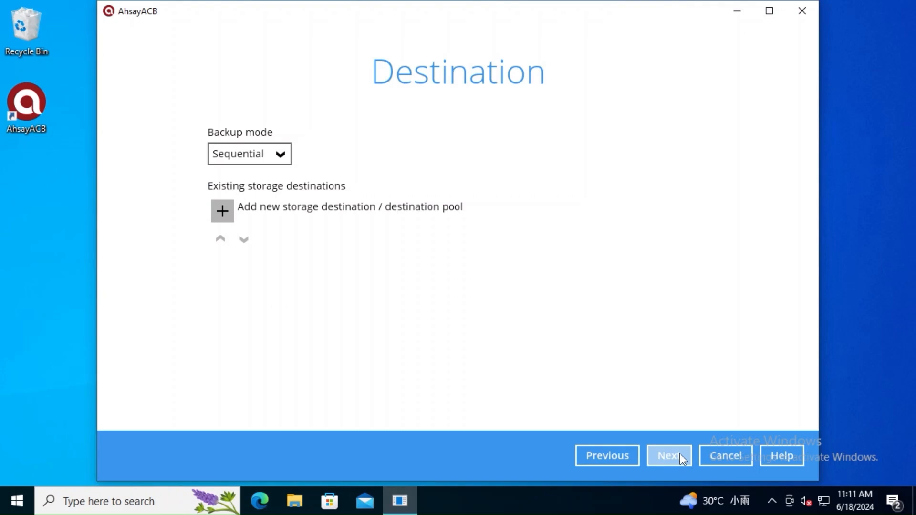
pyautogui.click(280, 155)
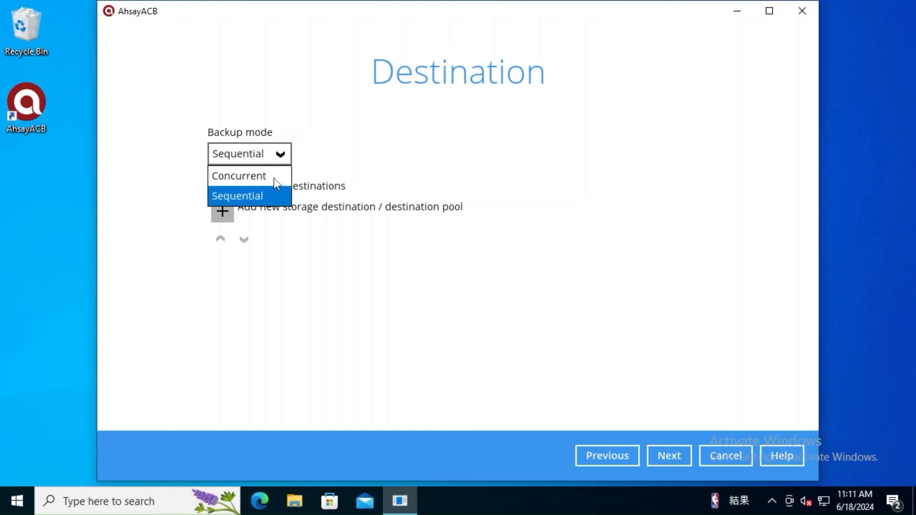
pyautogui.click(277, 185)
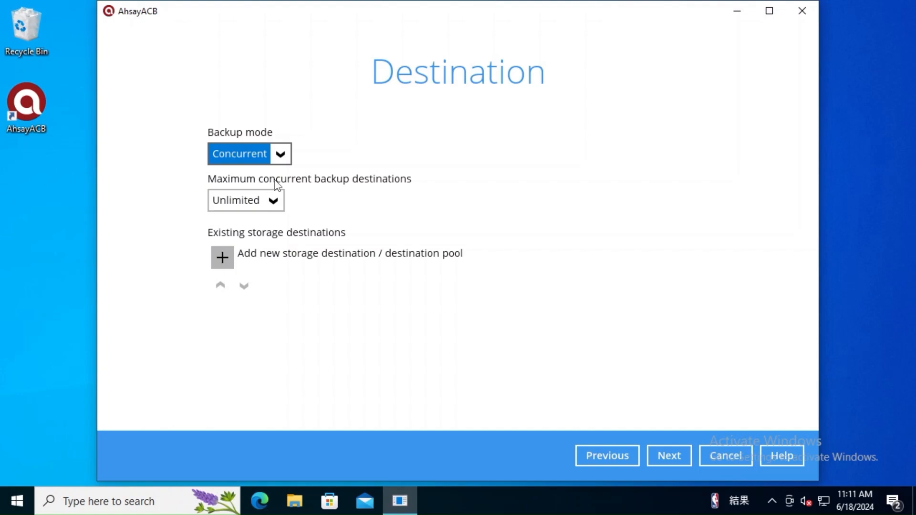
pyautogui.click(279, 204)
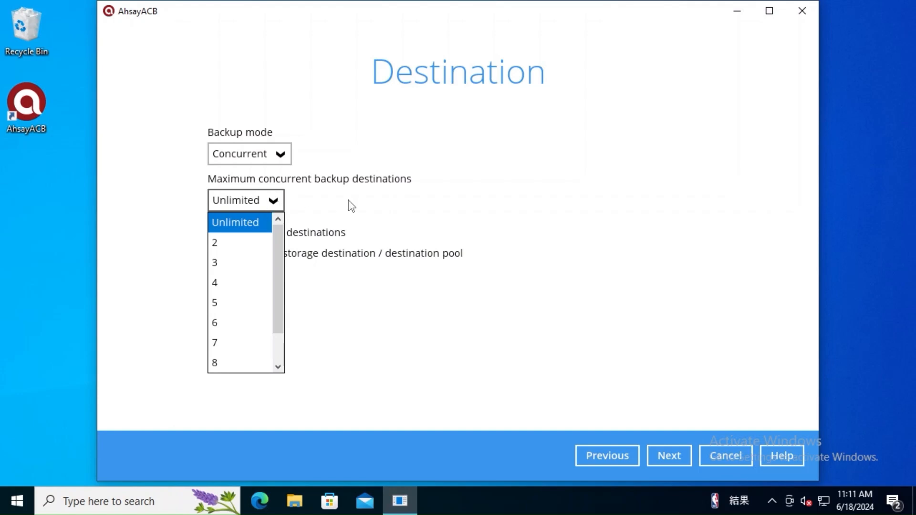
pyautogui.click(352, 207)
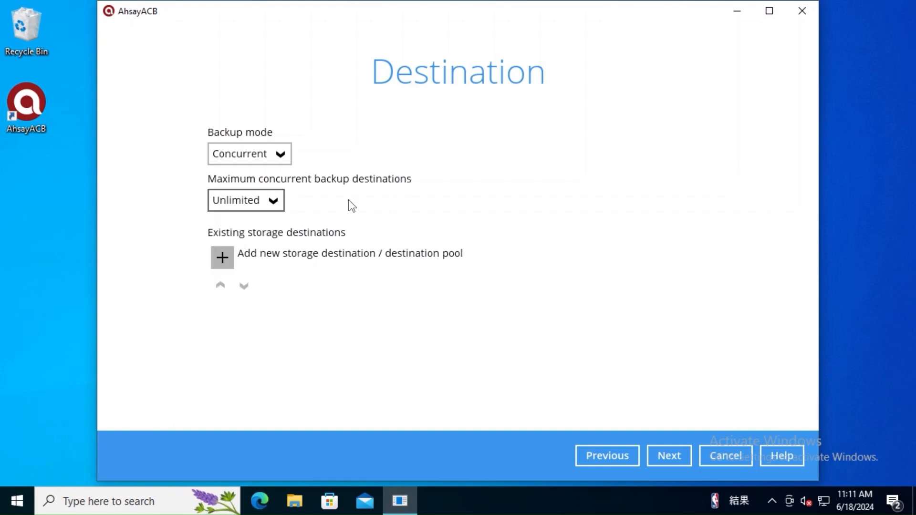
# Add Ahsay Drive (Singapore/Singapore) as a storage destination without proxy access
pyautogui.click(226, 254)
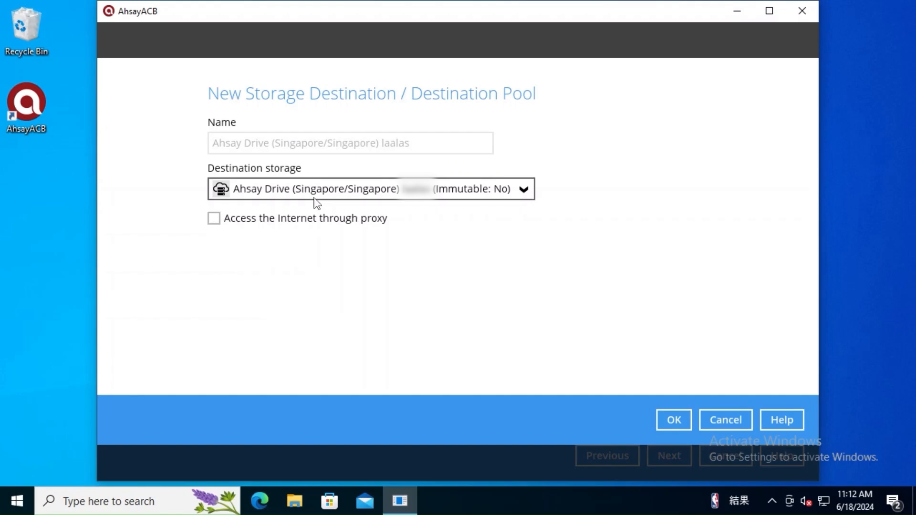
pyautogui.click(674, 425)
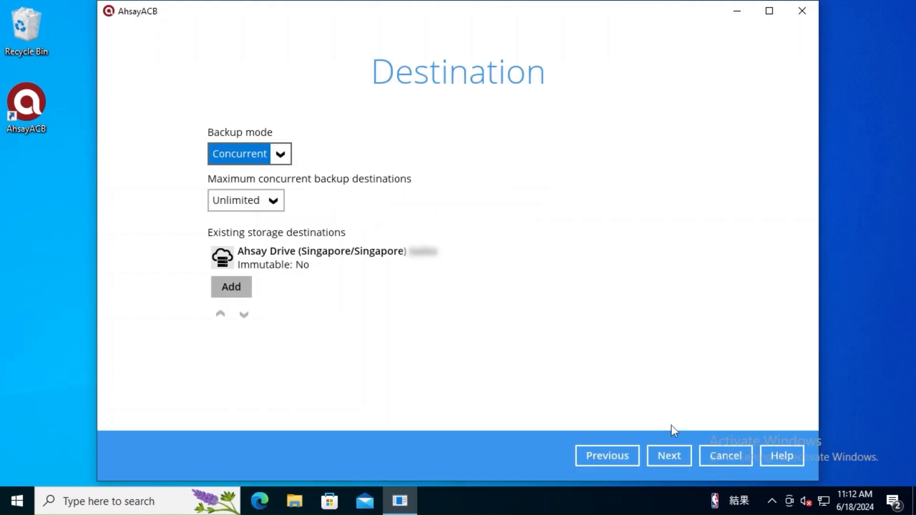
# Add a Local / Mapped Drive / Network Drive / Removable Drive destination with the path \\10.3.0.122\NetworkDriveTest\test, keeping the name Local-1
pyautogui.click(235, 287)
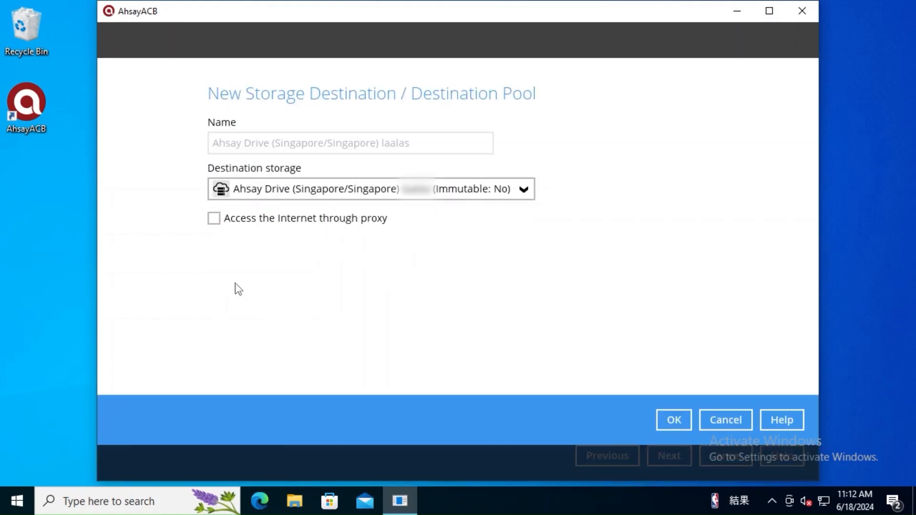
pyautogui.click(358, 191)
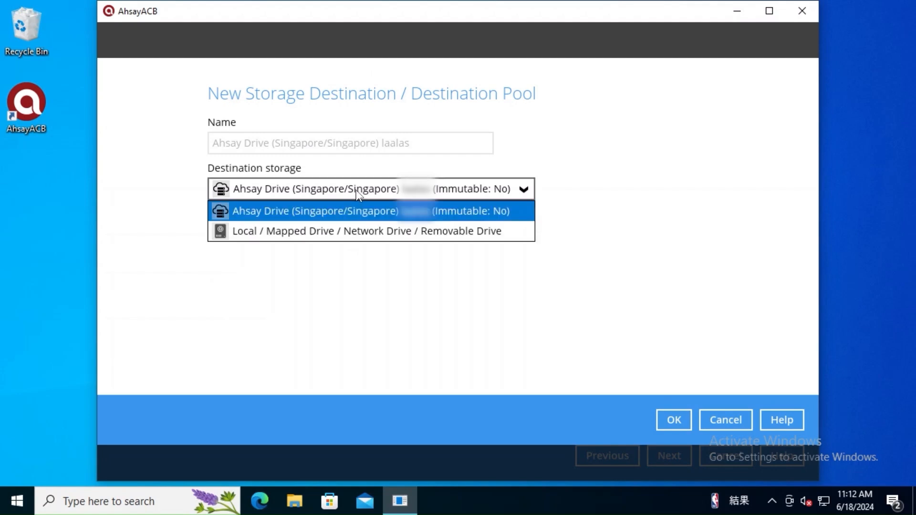
pyautogui.click(379, 234)
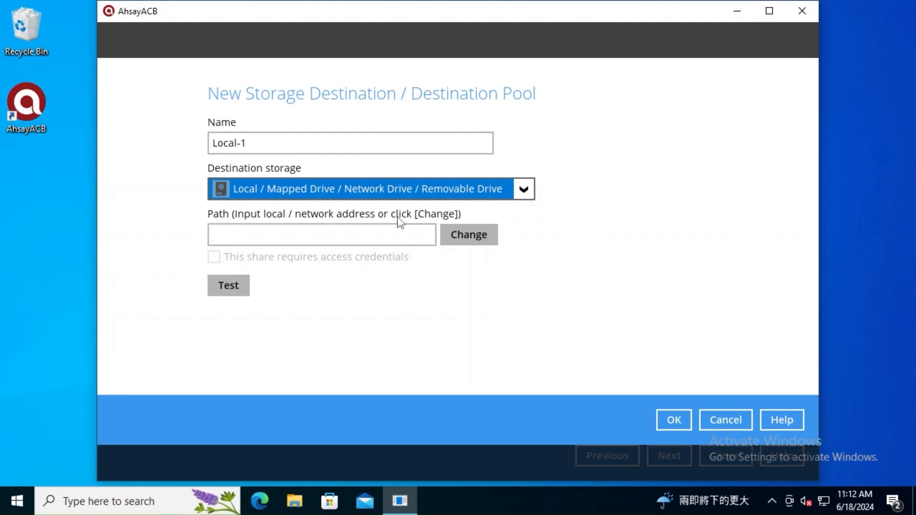
pyautogui.click(480, 235)
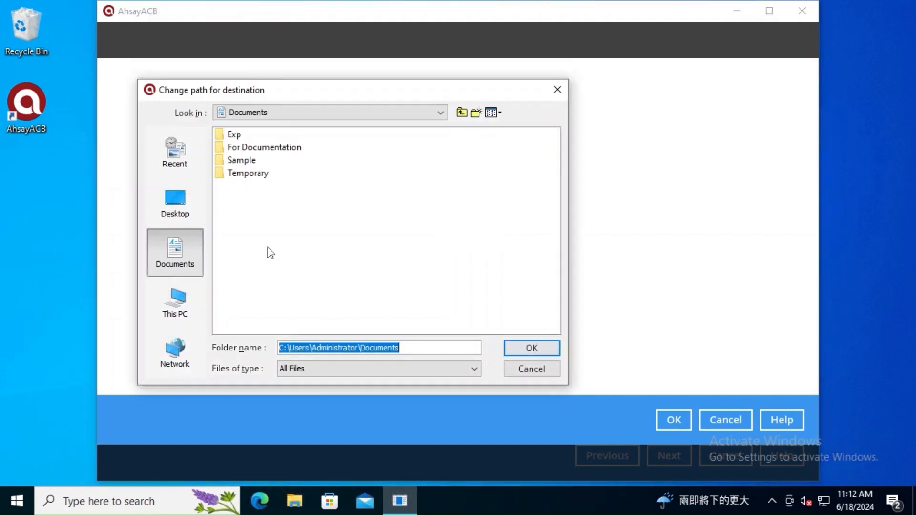
pyautogui.click(197, 311)
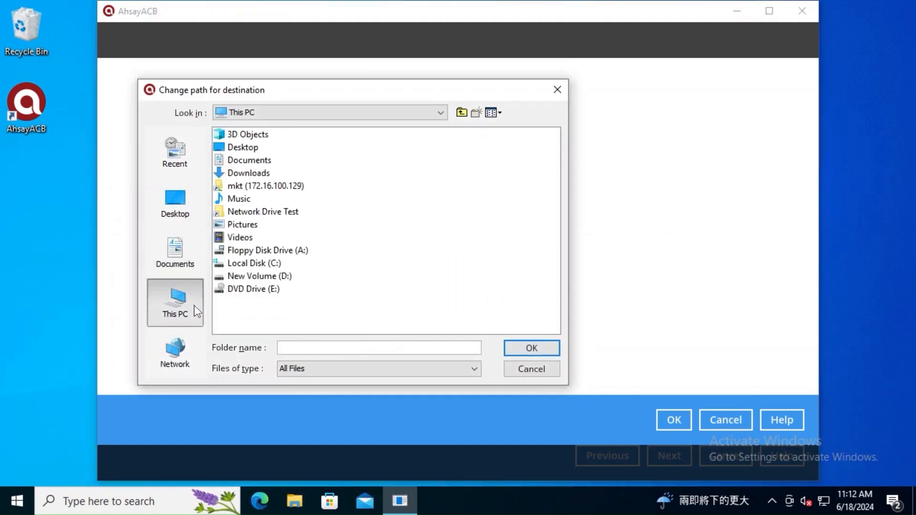
pyautogui.click(274, 213)
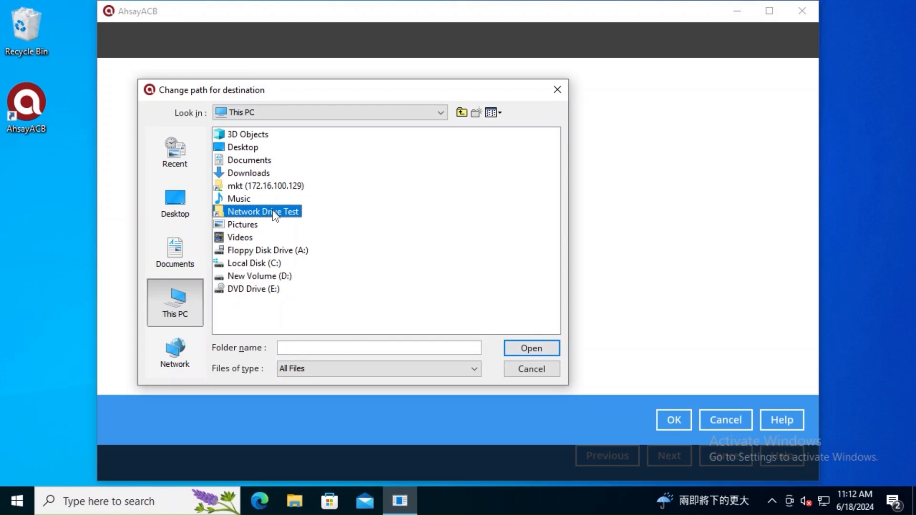
pyautogui.click(527, 351)
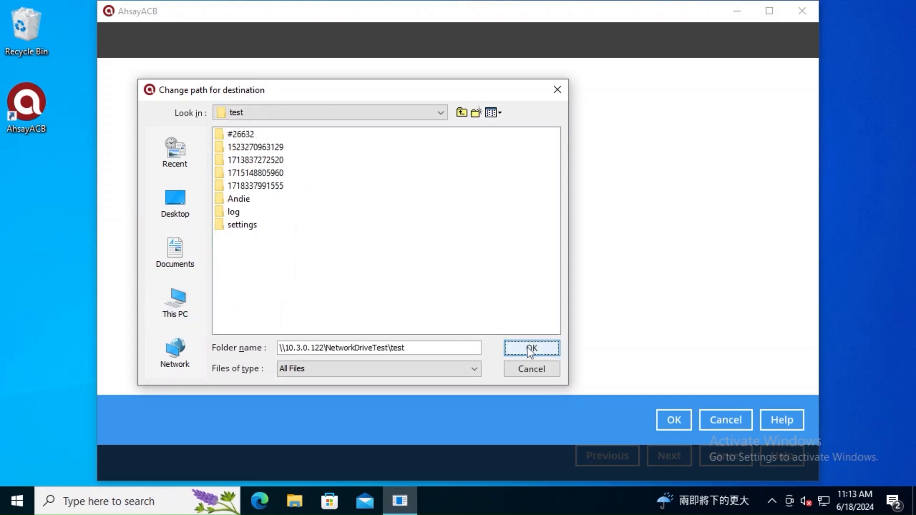
pyautogui.click(529, 351)
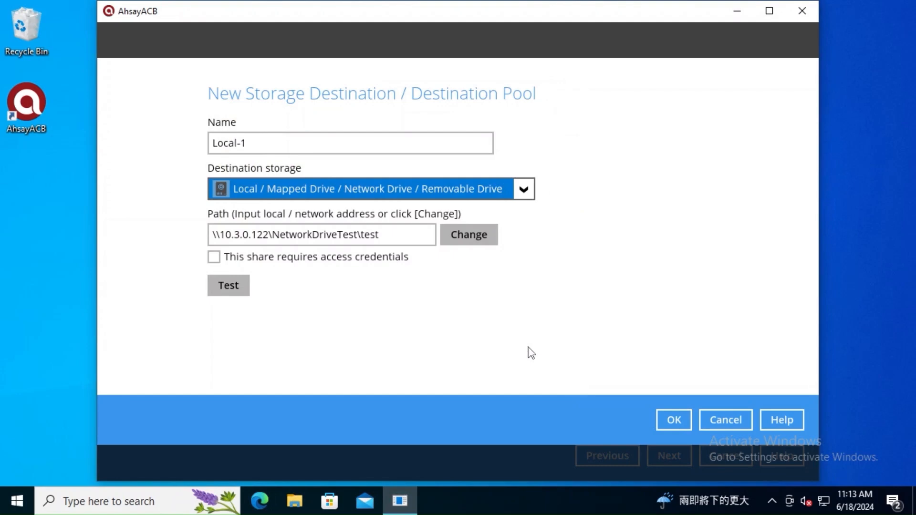
pyautogui.click(680, 422)
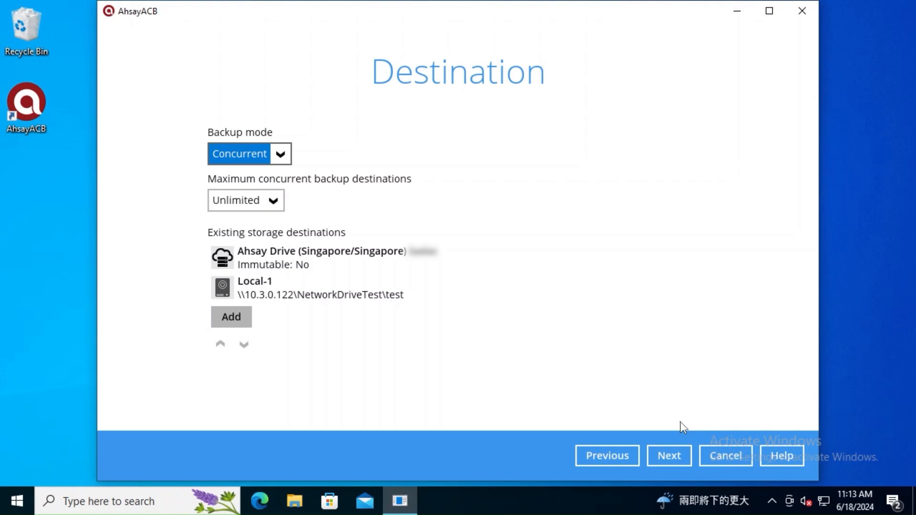
# Continue to the encryption settings, keep backup data encryption on with the Default type, and confirm the encryption key
pyautogui.click(658, 456)
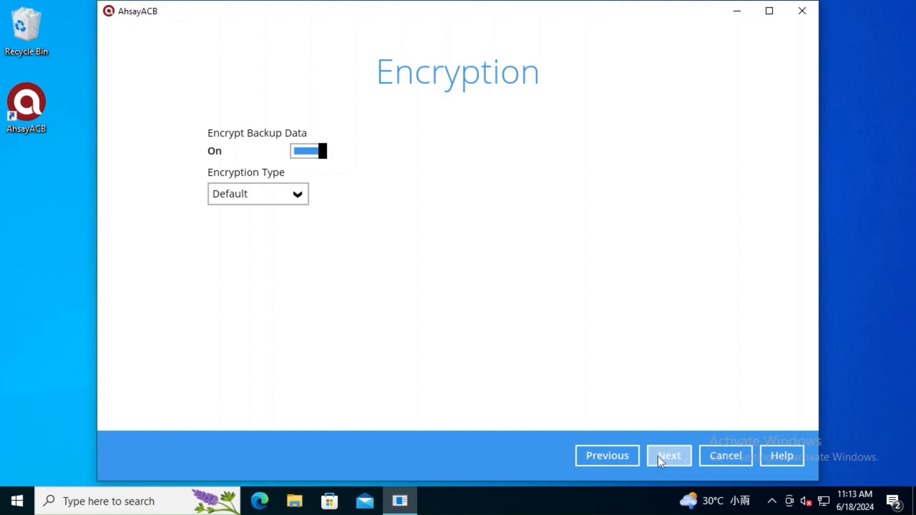
pyautogui.click(658, 456)
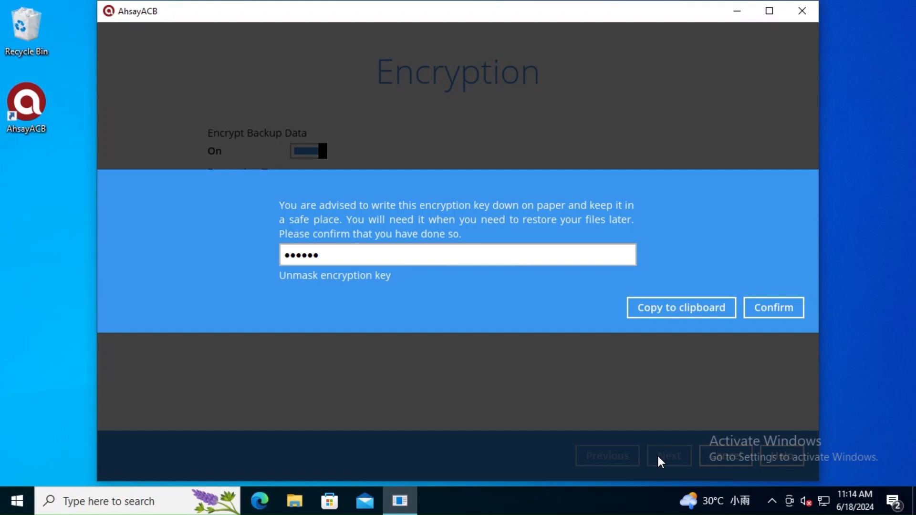
pyautogui.click(783, 311)
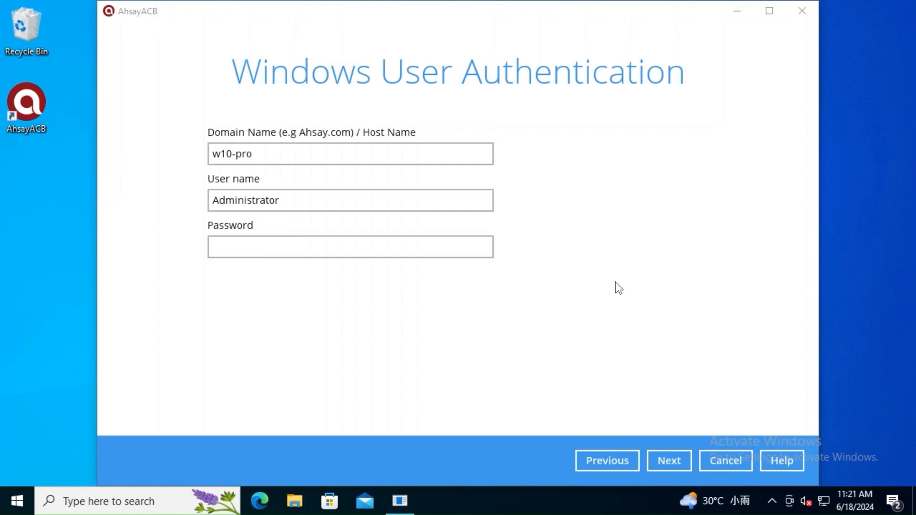
# Enter the Windows account password for user authentication, finish creating the backup set, and close the wizard without backing up
pyautogui.click(460, 249)
pyautogui.write('•••••••••')
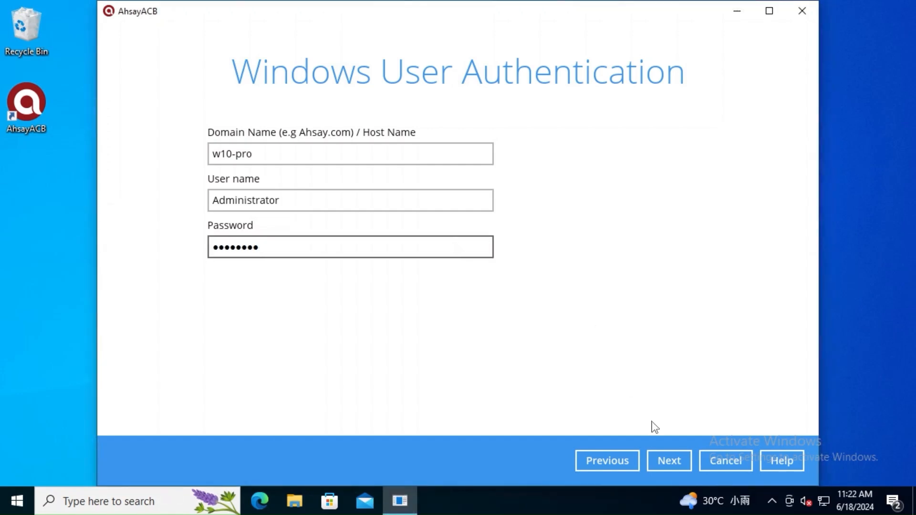
pyautogui.click(671, 461)
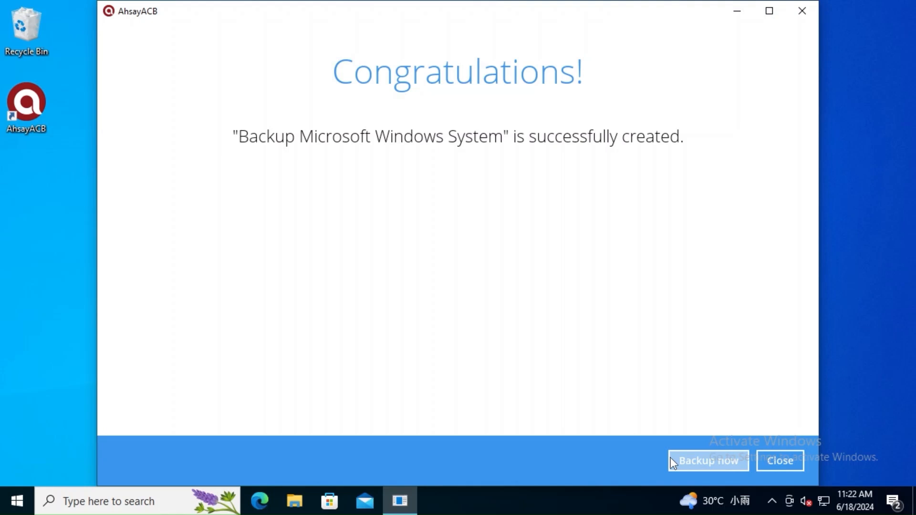
pyautogui.click(777, 461)
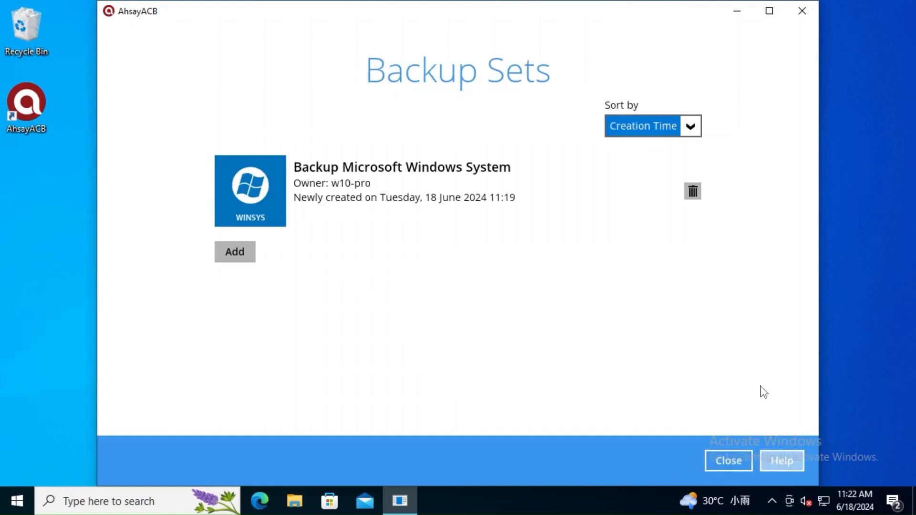
# Open the Others settings of the Backup Microsoft Windows System set and set its retention policy to 365 days
pyautogui.click(563, 194)
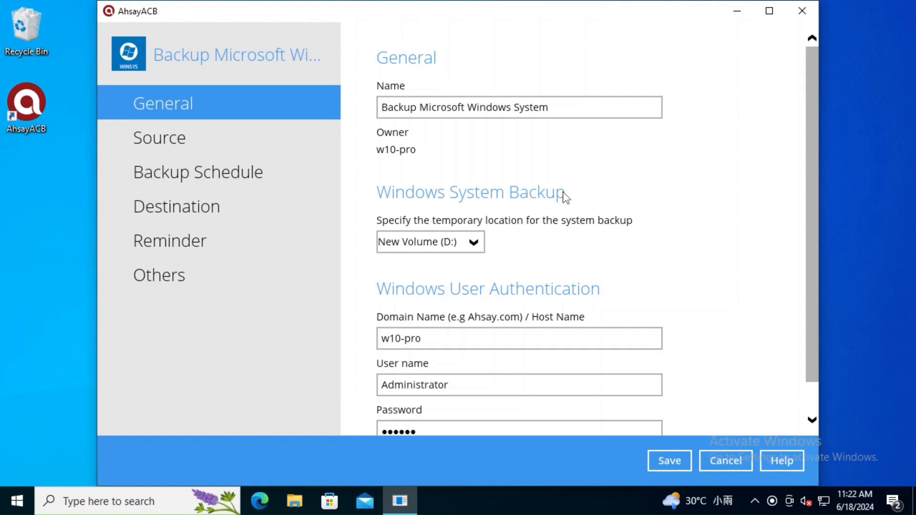
pyautogui.click(255, 282)
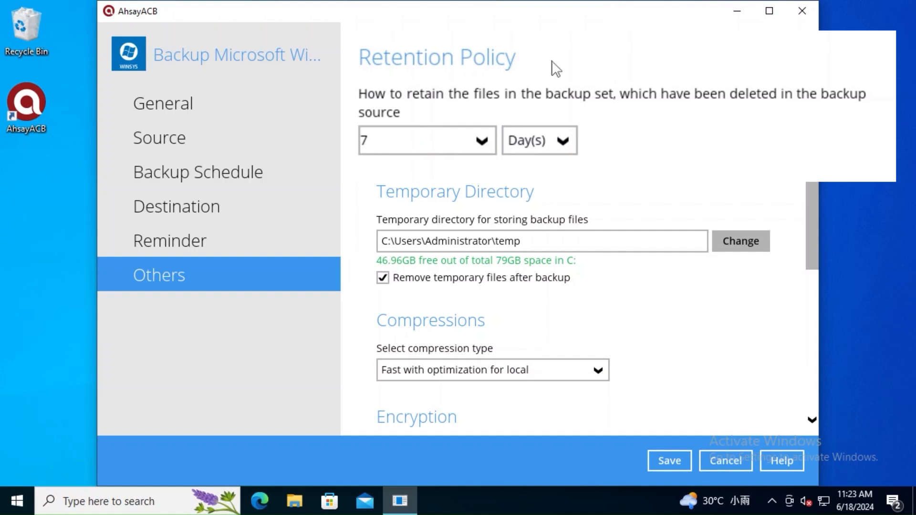
pyautogui.click(559, 148)
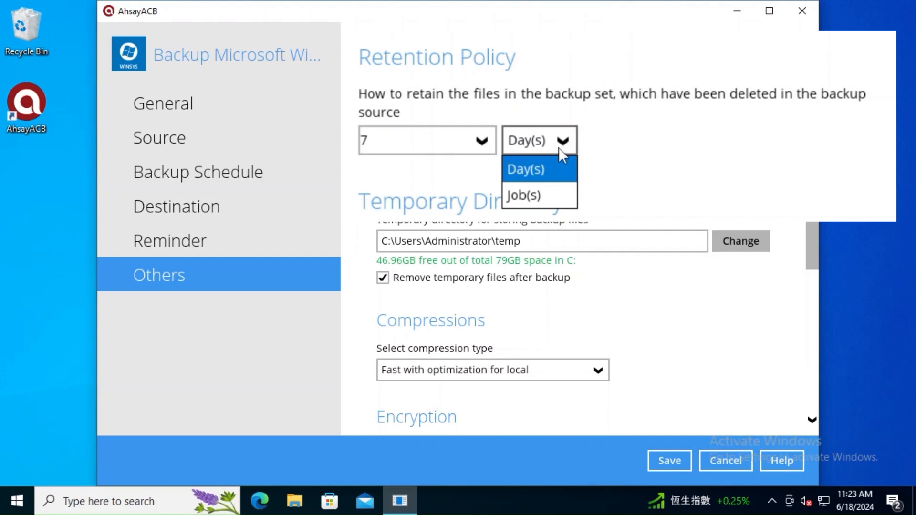
pyautogui.click(606, 129)
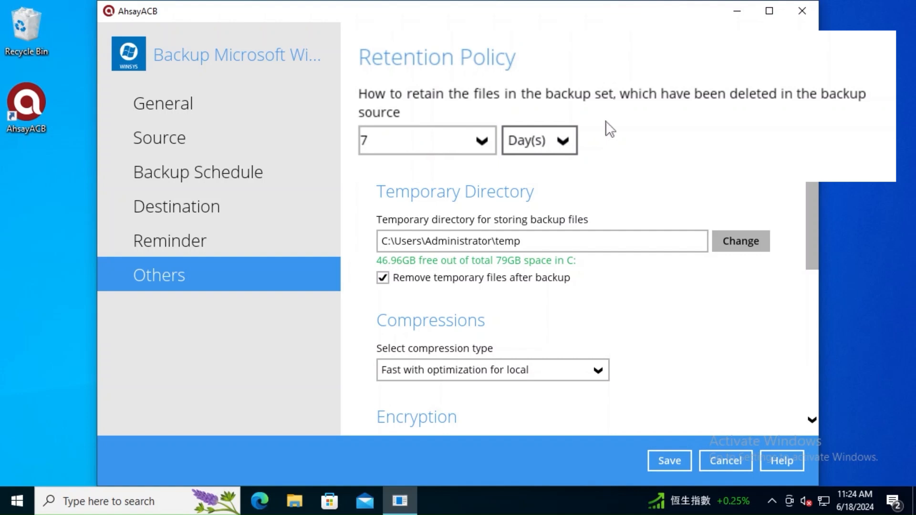
pyautogui.click(439, 142)
pyautogui.press('BackSpace')
pyautogui.write('365')
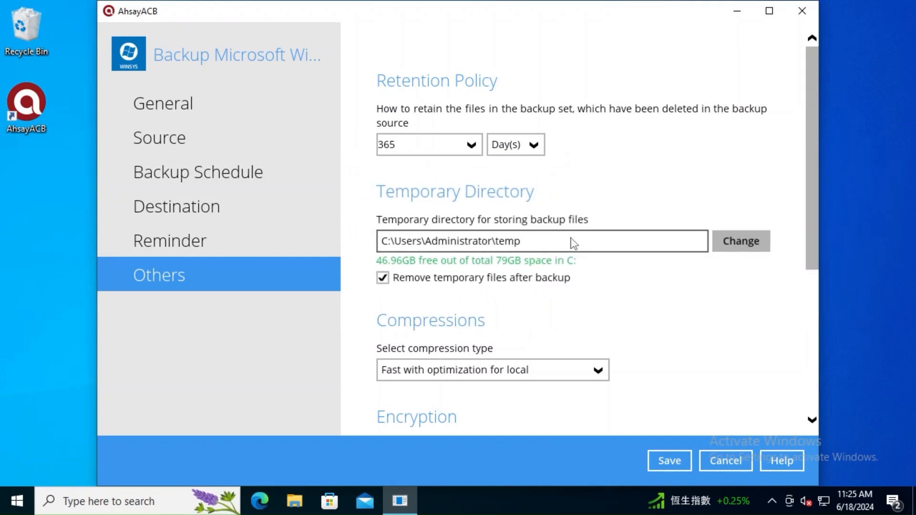
# Change the temporary directory for storing backup files to D:\temp
pyautogui.click(738, 242)
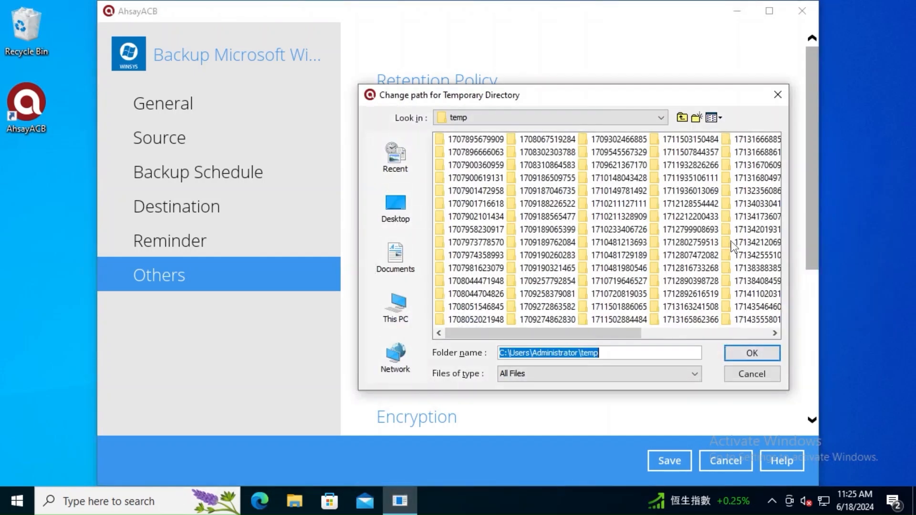
pyautogui.click(405, 318)
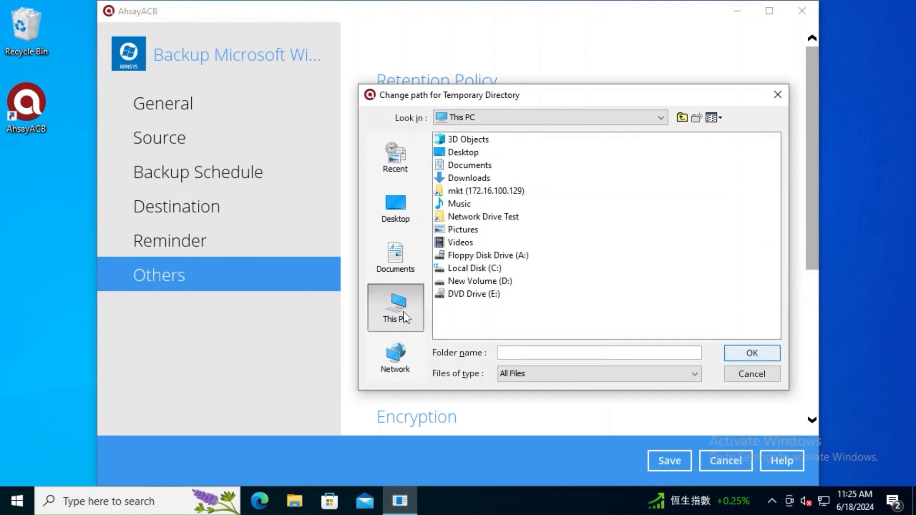
pyautogui.doubleClick(487, 282)
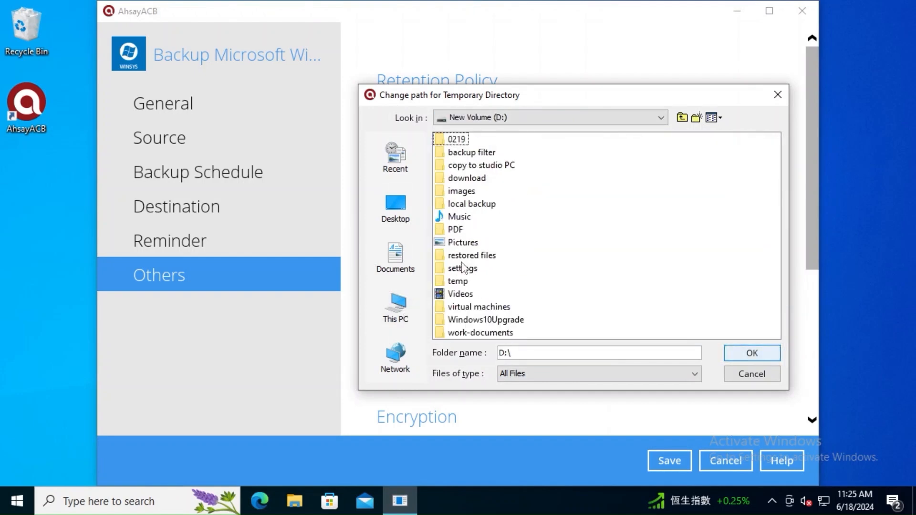
pyautogui.click(458, 283)
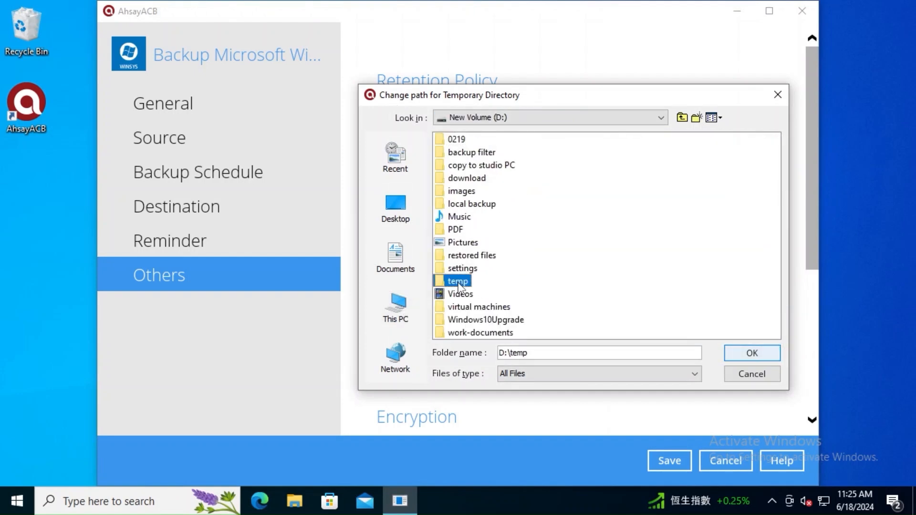
pyautogui.click(752, 354)
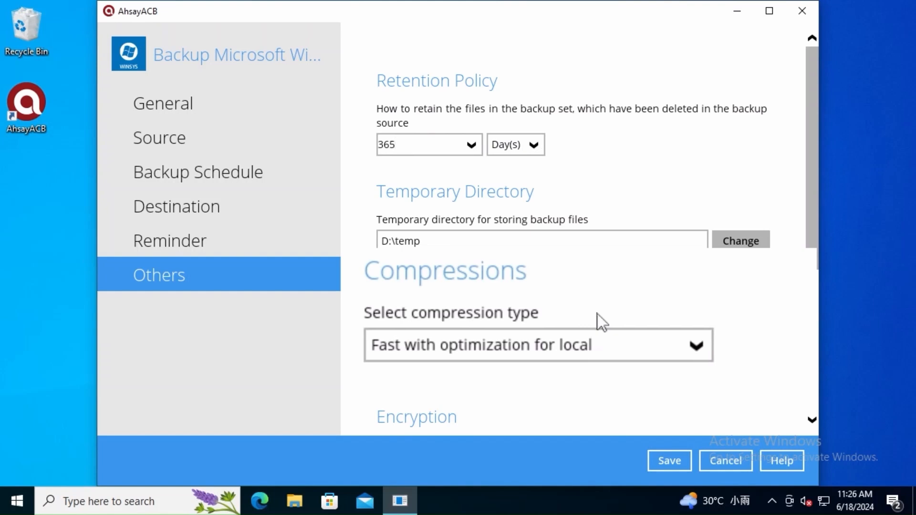
# Review the compression types, keep Fast with optimization for local, and save the backup set settings
pyautogui.click(694, 345)
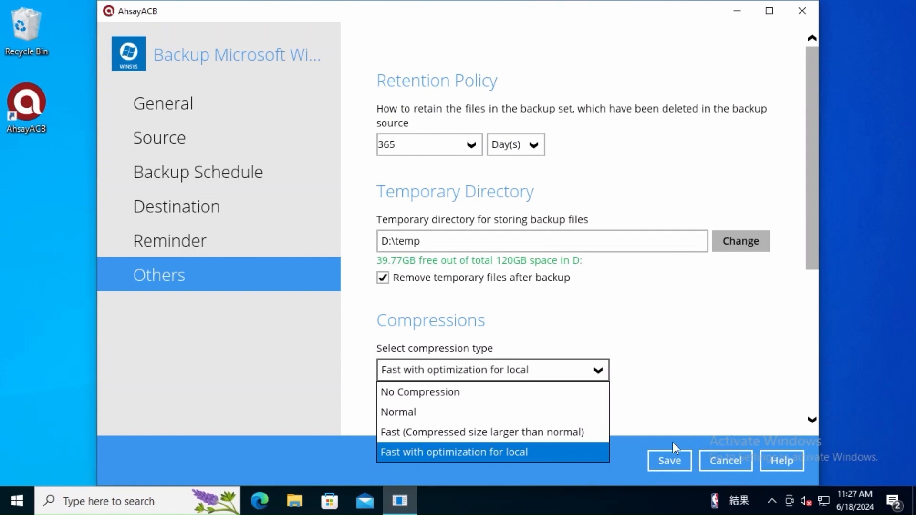
pyautogui.click(670, 458)
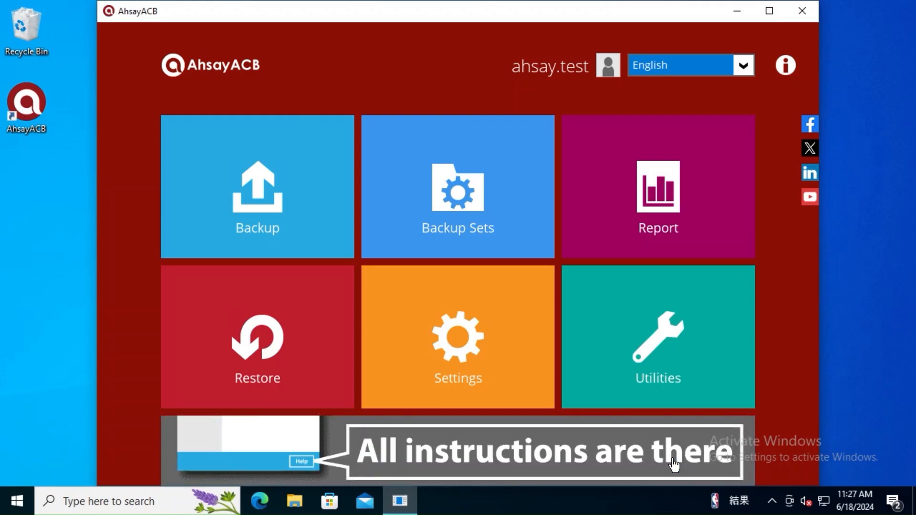
# Start a backup of the Backup Microsoft Windows System set to both destinations with Run Retention Policy after backup enabled
pyautogui.click(264, 193)
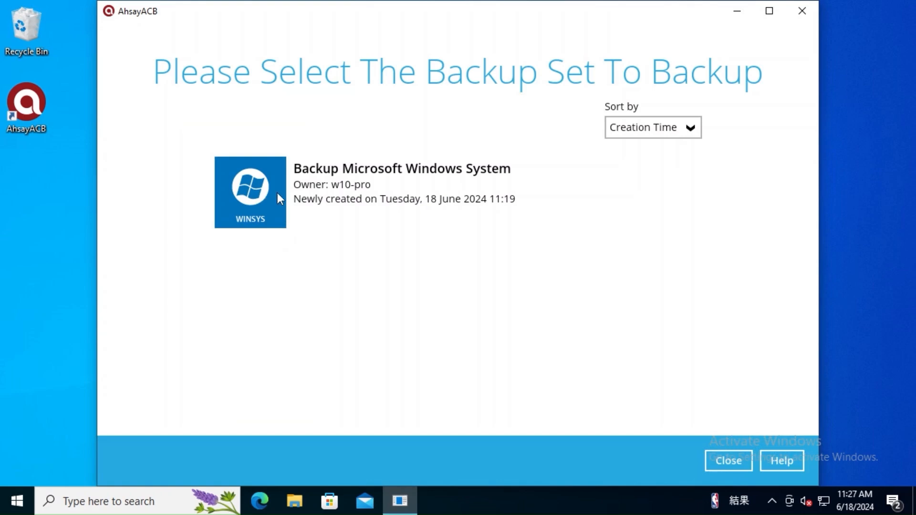
pyautogui.click(497, 210)
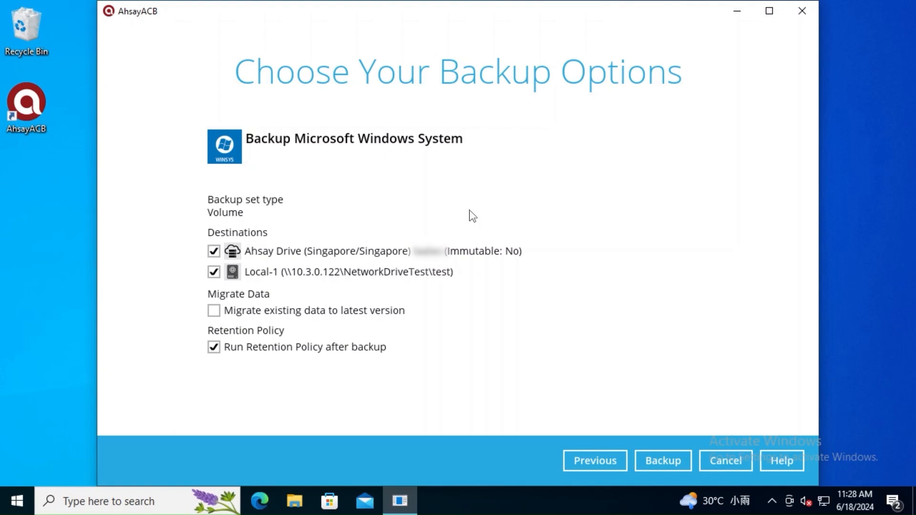
pyautogui.click(214, 348)
pyautogui.click(666, 462)
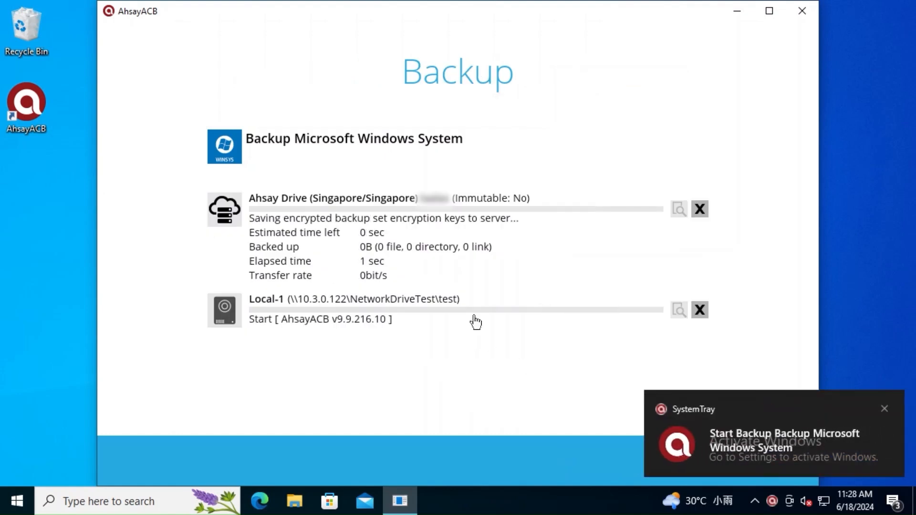